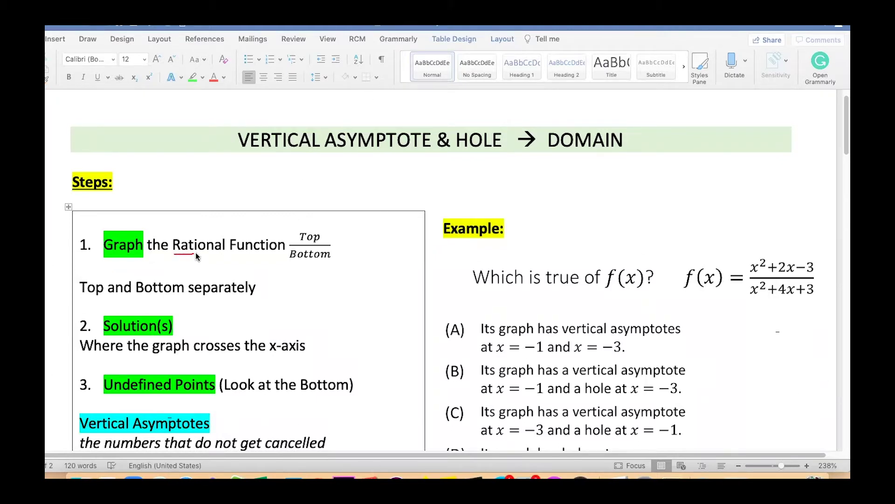
- Circle Rational, the numerator x²+2x−3 and Solution(s) in red ink, then clear all the ink
{"action": "left_click_drag", "start_coordinate": [207, 251], "coordinate": [199, 236]}
{"action": "mouse_move", "coordinate": [813, 254]}
{"action": "left_mouse_down"}
{"action": "mouse_move", "coordinate": [743, 259]}
{"action": "mouse_move", "coordinate": [753, 275]}
{"action": "mouse_move", "coordinate": [803, 269]}
{"action": "mouse_move", "coordinate": [822, 283]}
{"action": "left_mouse_up"}
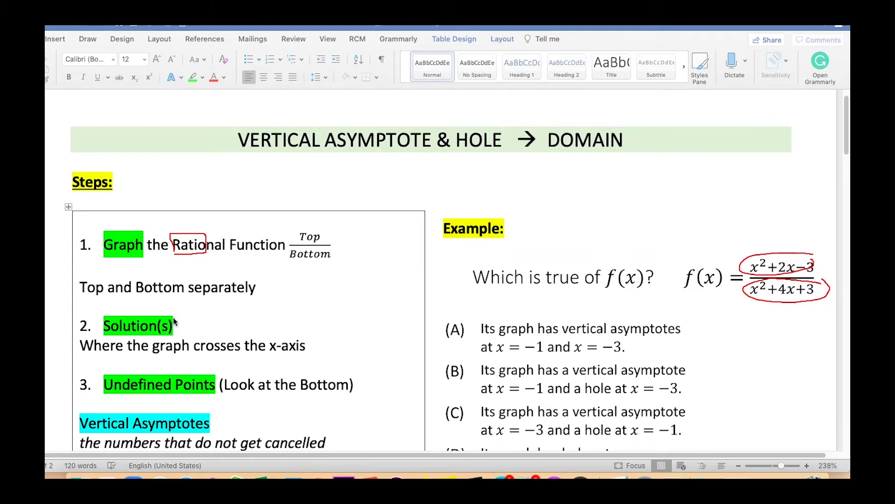
{"action": "left_click_drag", "start_coordinate": [105, 320], "coordinate": [124, 335]}
{"action": "scroll", "coordinate": [190, 192], "scroll_direction": "down", "scroll_amount": 4}
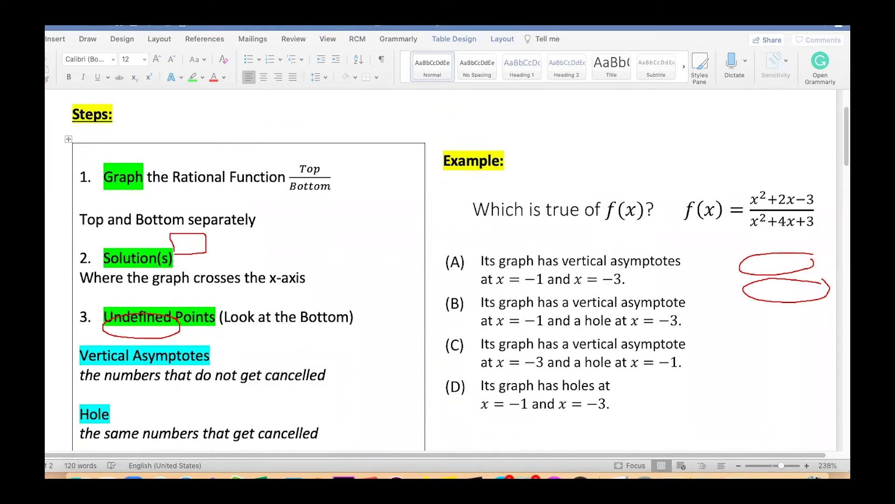
{"action": "key", "text": "Escape"}
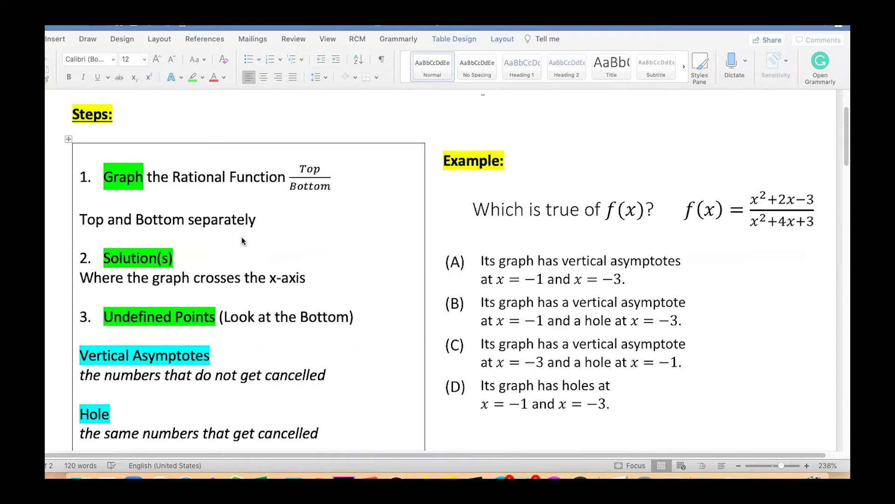
- Enter x²+2x−3 as expression 1 in Desmos and position the calculator beside the worksheet steps
{"action": "key", "text": "super+Tab"}
{"action": "left_click_drag", "start_coordinate": [488, 295], "coordinate": [559, 264]}
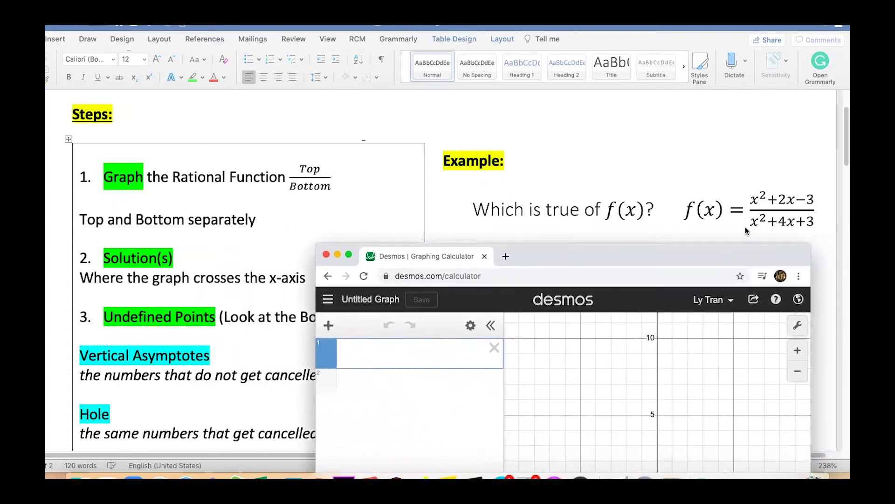
{"action": "left_click", "coordinate": [407, 352]}
{"action": "type", "text": "x"}
{"action": "left_click_drag", "start_coordinate": [556, 256], "coordinate": [473, 82]}
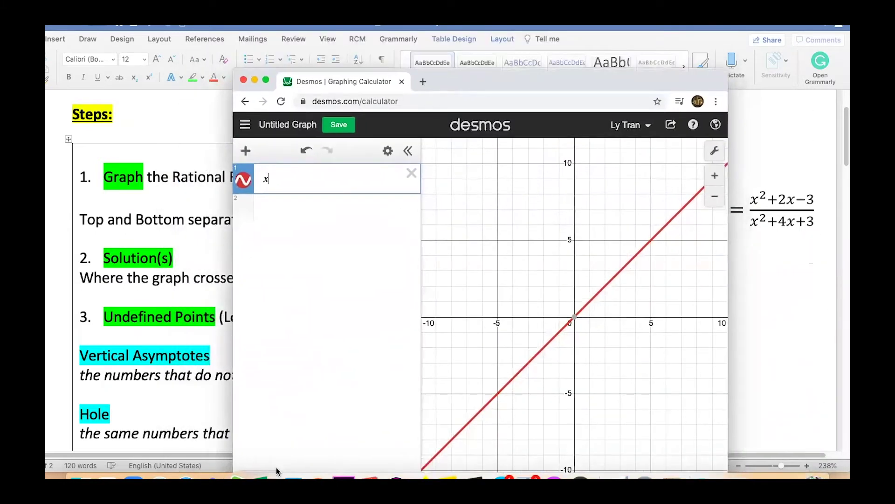
{"action": "left_click", "coordinate": [276, 474]}
{"action": "left_click", "coordinate": [355, 425]}
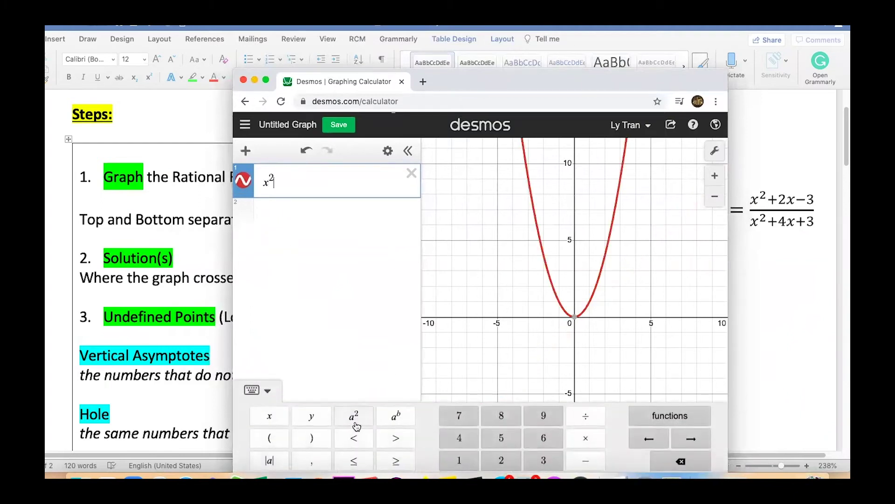
{"action": "type", "text": "+"}
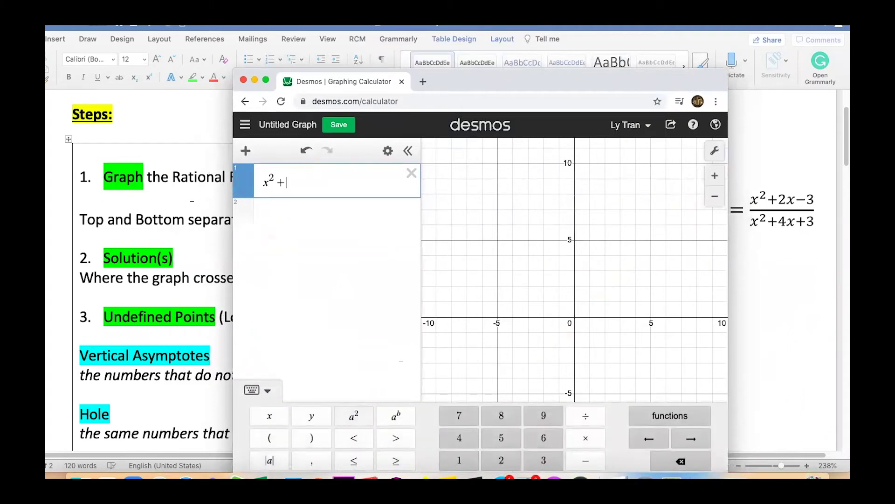
{"action": "type", "text": "2x-3"}
{"action": "left_click_drag", "start_coordinate": [656, 86], "coordinate": [738, 108]}
{"action": "left_click_drag", "start_coordinate": [361, 199], "coordinate": [344, 206]}
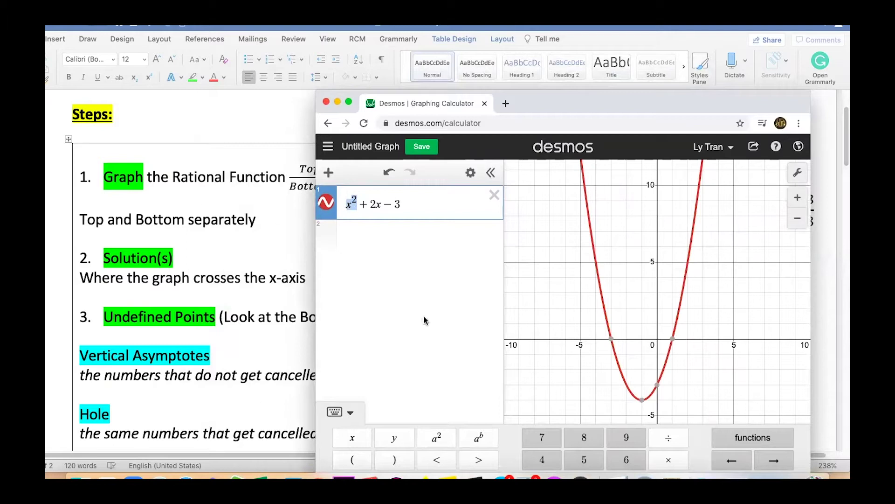
{"action": "left_click_drag", "start_coordinate": [692, 106], "coordinate": [726, 91]}
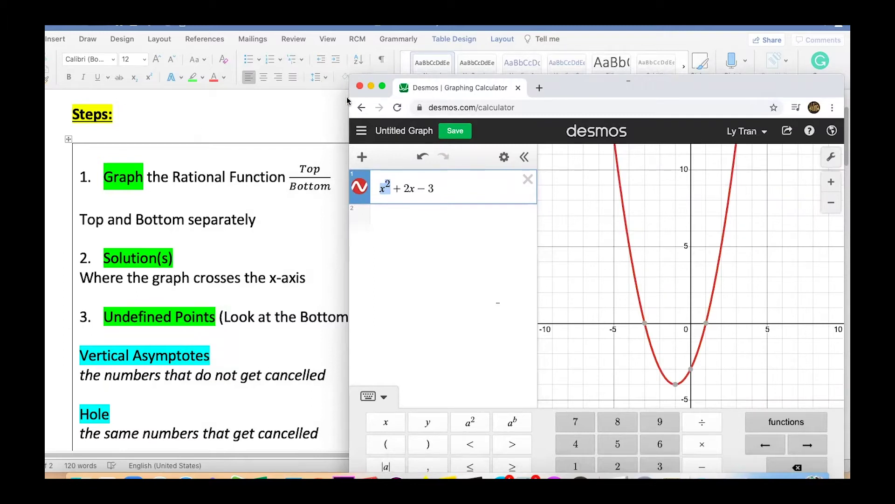
- Label the numerator's x-intercepts (−3, 0) and (1, 0) on the Desmos graph
{"action": "mouse_move", "coordinate": [645, 319]}
{"action": "left_mouse_down"}
{"action": "mouse_move", "coordinate": [638, 334]}
{"action": "mouse_move", "coordinate": [657, 315]}
{"action": "left_mouse_up"}
{"action": "mouse_move", "coordinate": [712, 316]}
{"action": "left_mouse_down"}
{"action": "mouse_move", "coordinate": [707, 332]}
{"action": "mouse_move", "coordinate": [713, 318]}
{"action": "left_mouse_up"}
{"action": "left_click", "coordinate": [644, 323]}
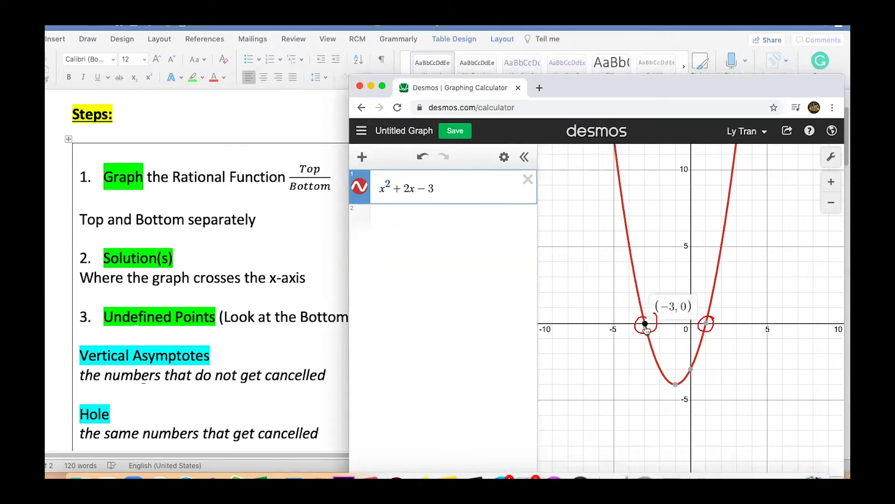
{"action": "left_click", "coordinate": [707, 323]}
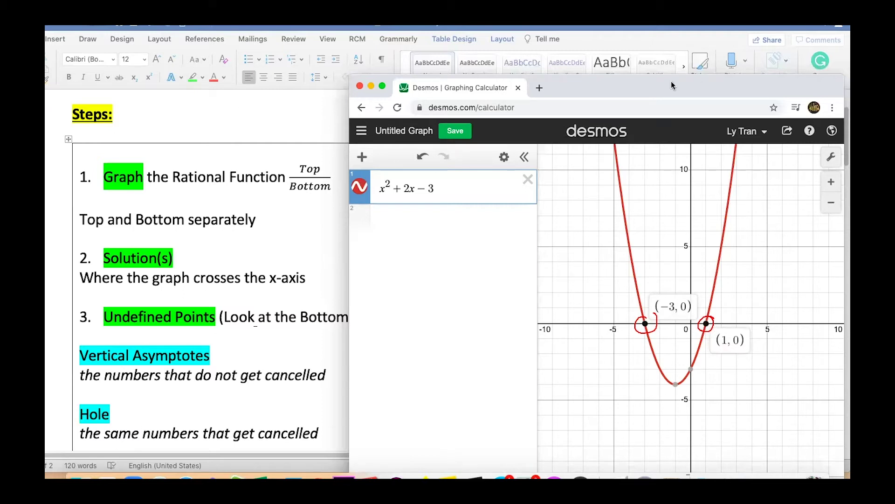
- Draw a red fraction line beside the example and write −3, 1 above it
{"action": "left_click_drag", "start_coordinate": [666, 94], "coordinate": [366, 105]}
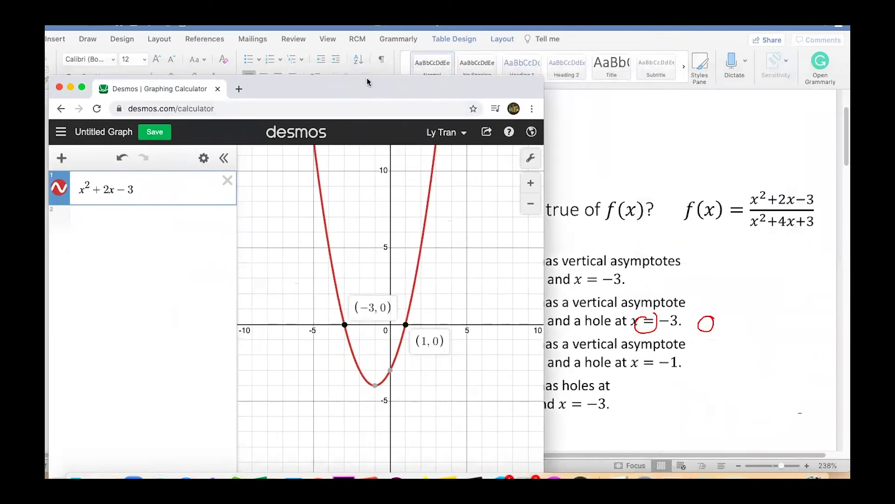
{"action": "left_click_drag", "start_coordinate": [743, 277], "coordinate": [820, 276]}
{"action": "left_click_drag", "start_coordinate": [758, 266], "coordinate": [811, 267]}
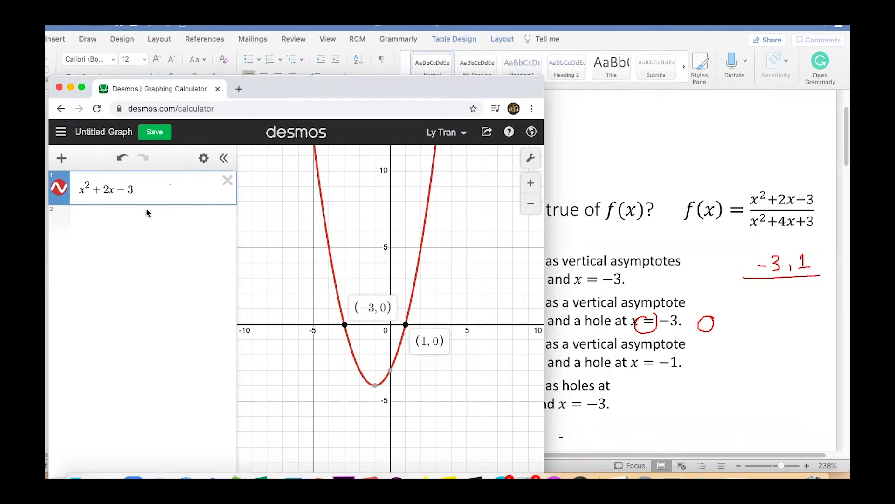
- Add x²+4x+4 as expression 2, hide the numerator parabola, and zoom in on the new curve
{"action": "left_click", "coordinate": [147, 222]}
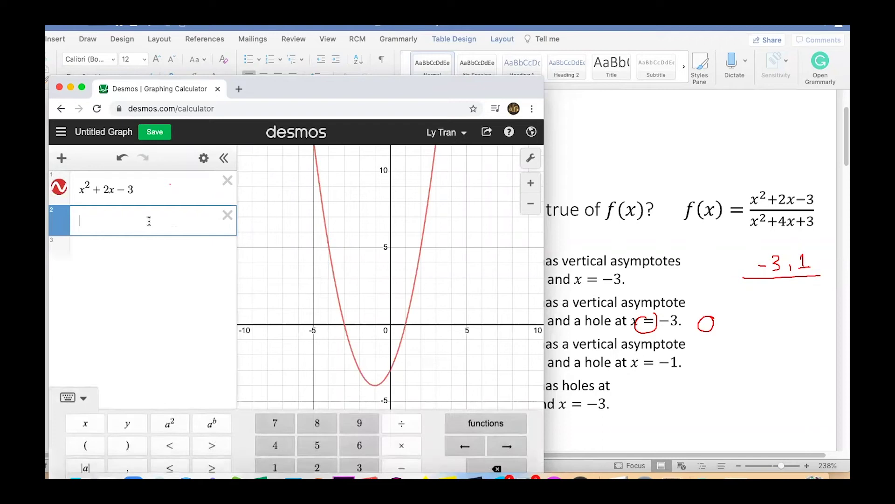
{"action": "type", "text": "x"}
{"action": "left_click", "coordinate": [174, 426]}
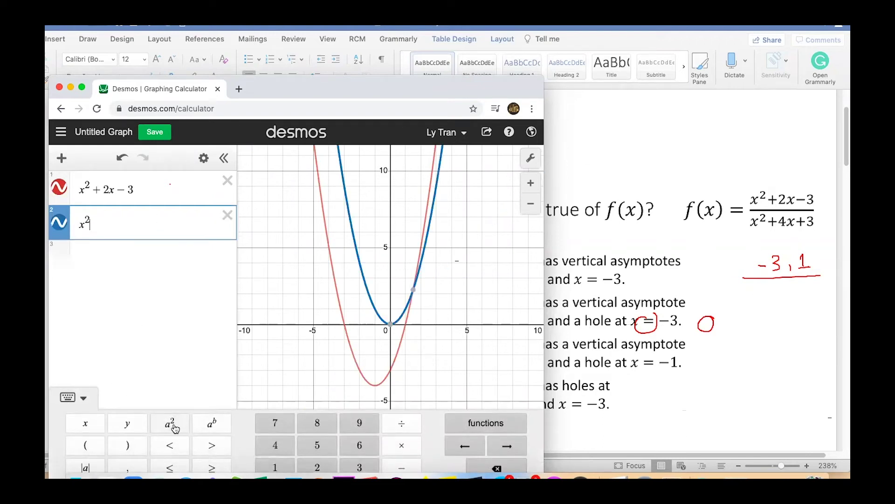
{"action": "type", "text": "+4x"}
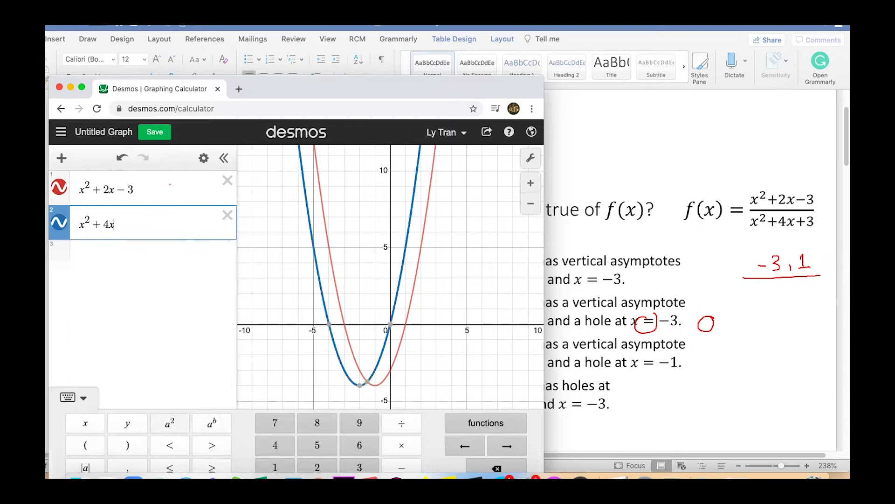
{"action": "type", "text": "+4"}
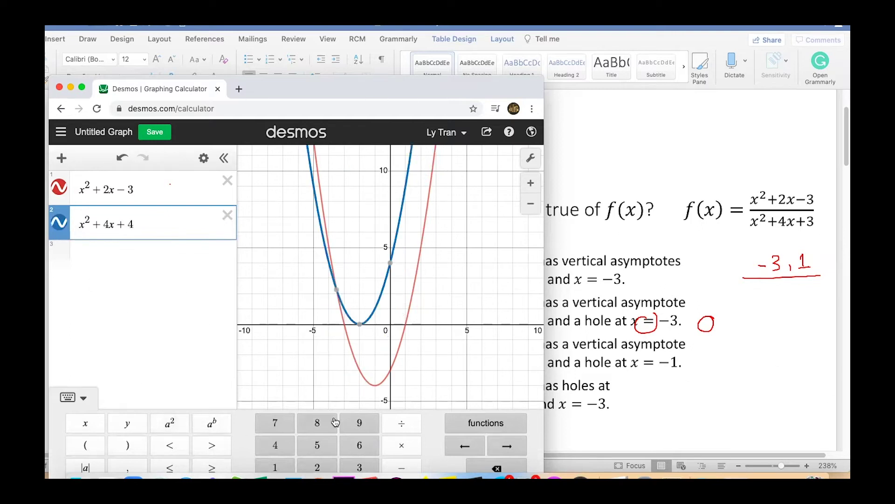
{"action": "left_click", "coordinate": [522, 193]}
{"action": "left_click", "coordinate": [522, 194]}
{"action": "left_click", "coordinate": [58, 189]}
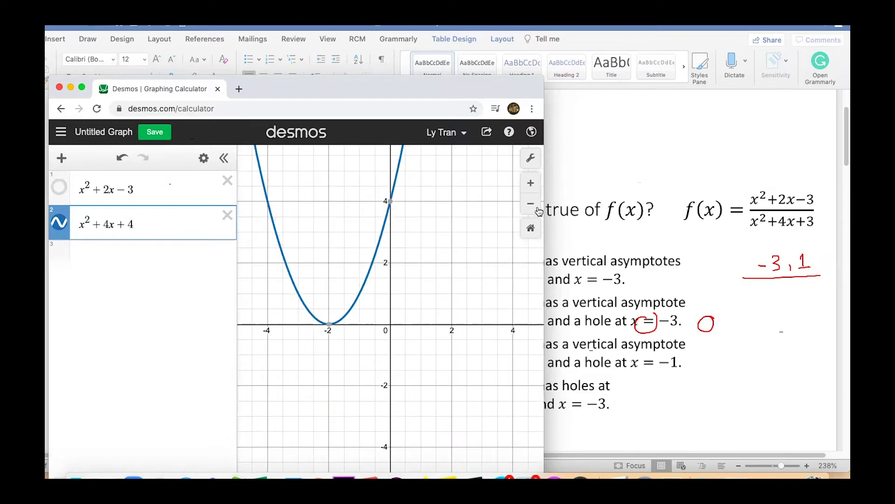
{"action": "left_click", "coordinate": [530, 186]}
{"action": "left_click_drag", "start_coordinate": [401, 305], "coordinate": [461, 306]}
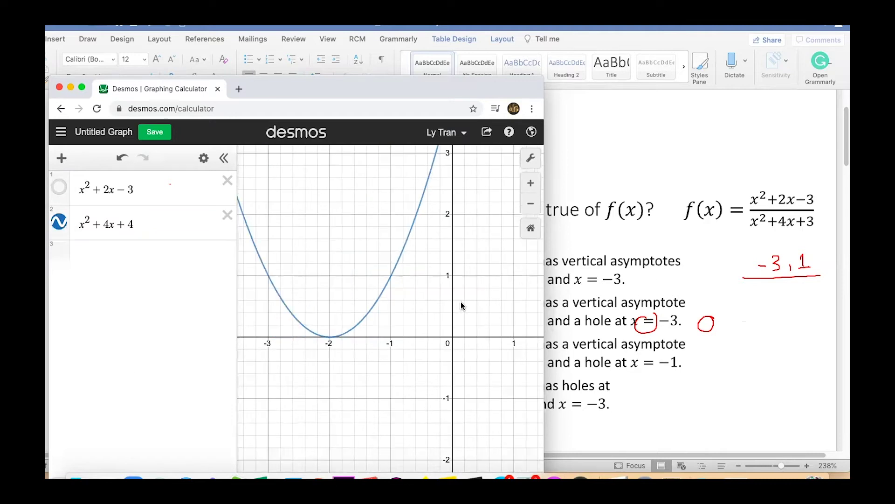
- Change expression 2 to x²+4x+3 and label its (−3, 0) intercept
{"action": "left_click", "coordinate": [135, 222]}
{"action": "double_click", "coordinate": [131, 223]}
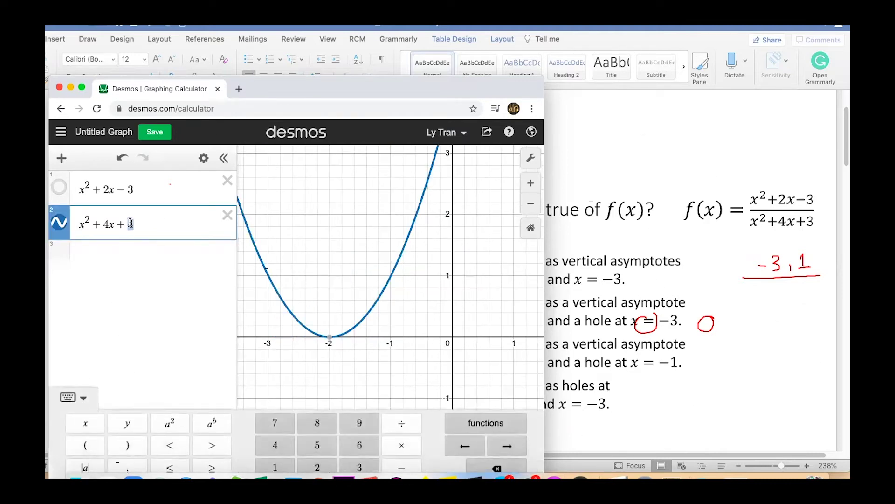
{"action": "type", "text": "3"}
{"action": "left_click", "coordinate": [499, 295]}
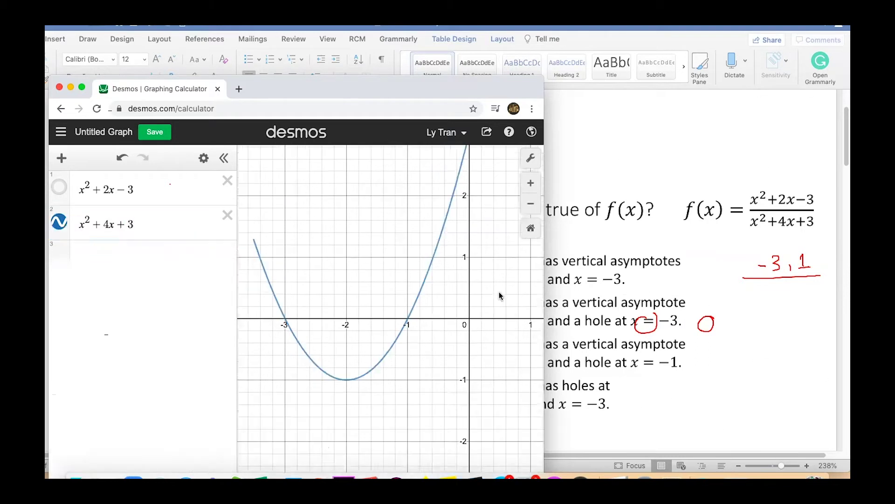
{"action": "left_click_drag", "start_coordinate": [499, 295], "coordinate": [509, 283]}
{"action": "left_click", "coordinate": [296, 308]}
{"action": "left_click", "coordinate": [296, 308]}
- Label the (−1, 0) intercept and write −3, −1 below the fraction line in red
{"action": "left_click", "coordinate": [418, 306]}
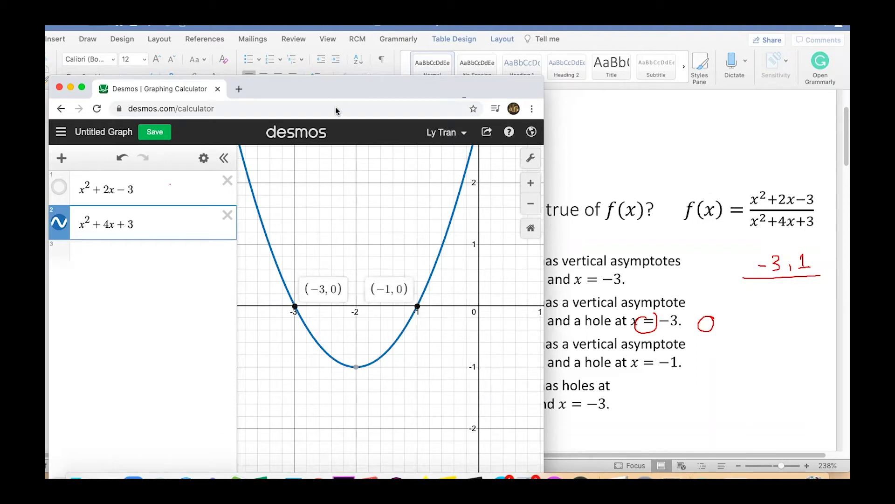
{"action": "left_click_drag", "start_coordinate": [769, 294], "coordinate": [786, 316]}
{"action": "mouse_move", "coordinate": [797, 303]}
{"action": "left_mouse_down"}
{"action": "mouse_move", "coordinate": [813, 291]}
{"action": "mouse_move", "coordinate": [820, 306]}
{"action": "left_mouse_up"}
- Show the numerator parabola again and zoom out to view both curves together
{"action": "left_click", "coordinate": [60, 188]}
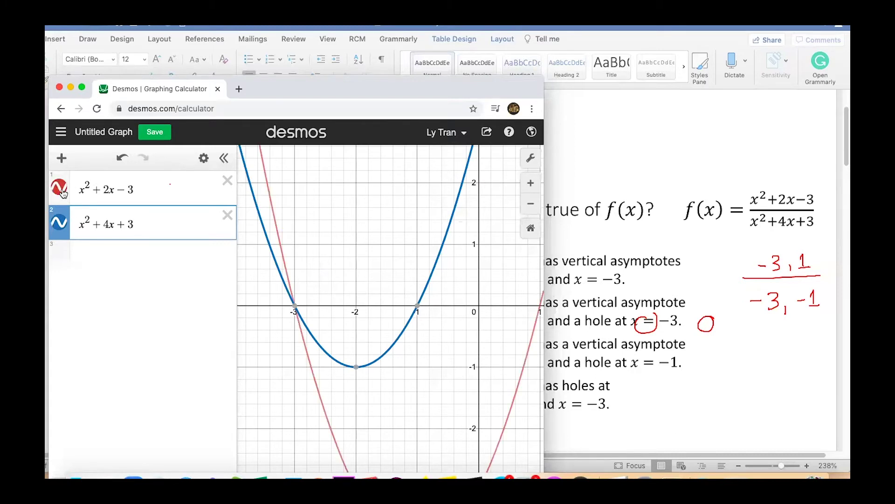
{"action": "left_click", "coordinate": [530, 204]}
{"action": "scroll", "coordinate": [494, 308], "scroll_direction": "down", "scroll_amount": 2}
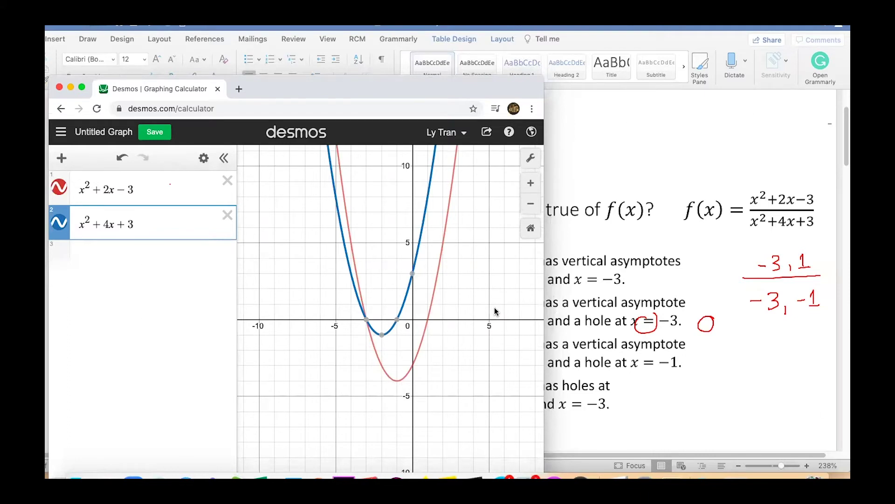
- Minimize Desmos and ink one circle around the −3 in both the numerator and denominator zeros
{"action": "left_click", "coordinate": [72, 88]}
{"action": "scroll", "coordinate": [163, 367], "scroll_direction": "down", "scroll_amount": 1}
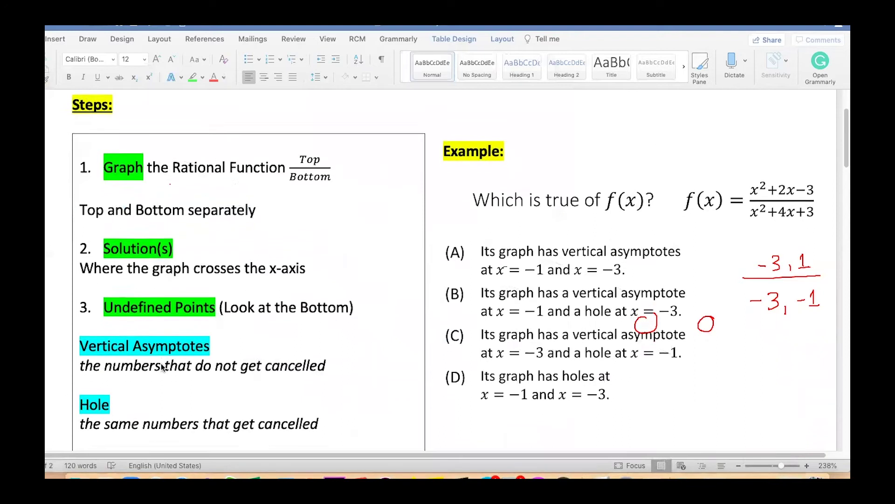
{"action": "scroll", "coordinate": [163, 367], "scroll_direction": "down", "scroll_amount": 1}
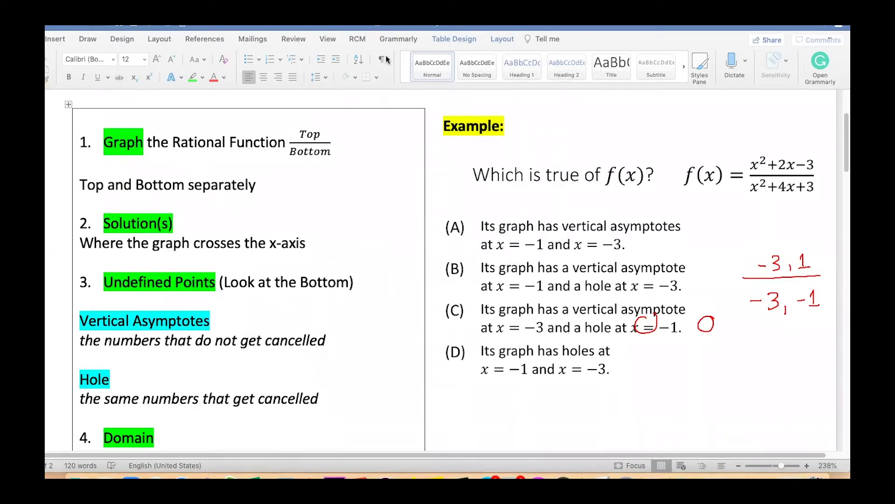
{"action": "mouse_move", "coordinate": [791, 256]}
{"action": "left_mouse_down"}
{"action": "mouse_move", "coordinate": [771, 245]}
{"action": "mouse_move", "coordinate": [748, 262]}
{"action": "mouse_move", "coordinate": [750, 294]}
{"action": "mouse_move", "coordinate": [768, 308]}
{"action": "mouse_move", "coordinate": [786, 295]}
{"action": "mouse_move", "coordinate": [781, 246]}
{"action": "left_mouse_up"}
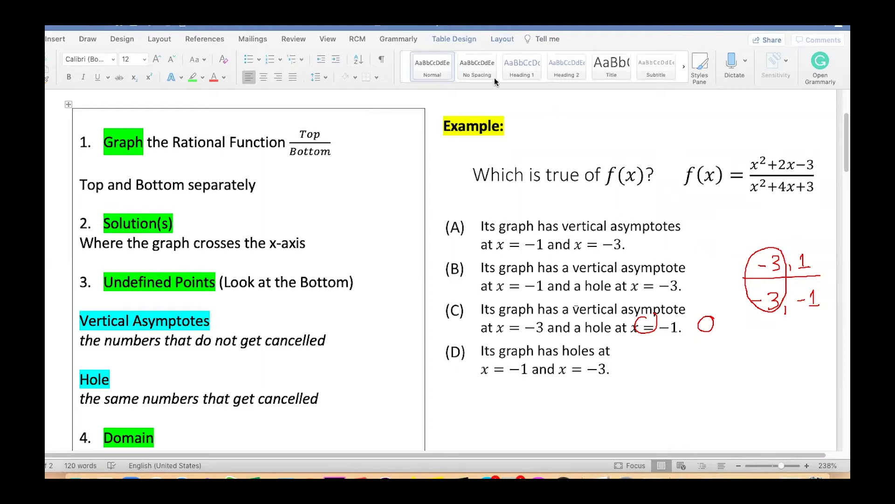